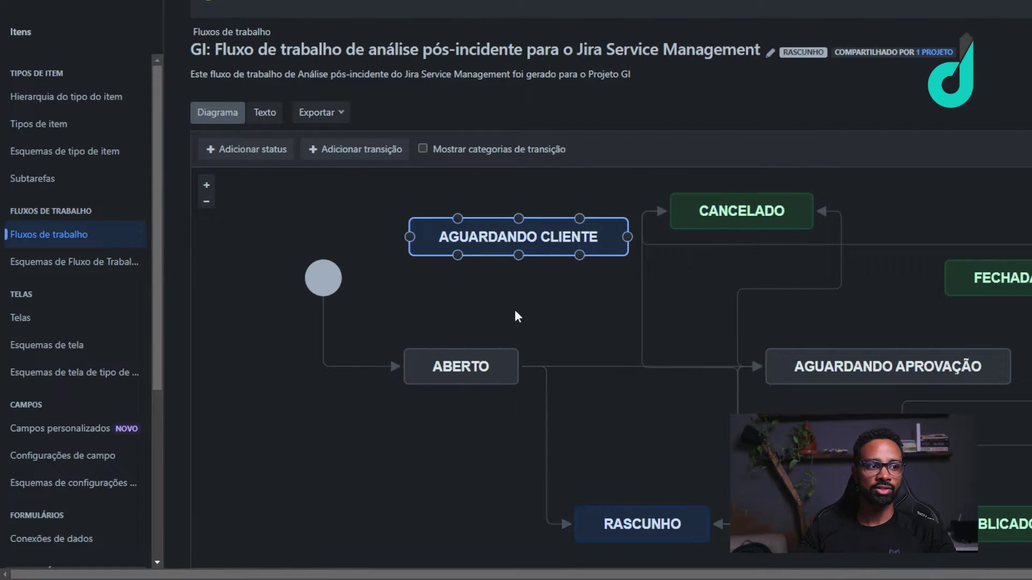
Add a transition named "Aguardando Cliente" from the Aberto status to Aguardando cliente, with the screen option left at Nenhum
drag(460, 348, 459, 262)
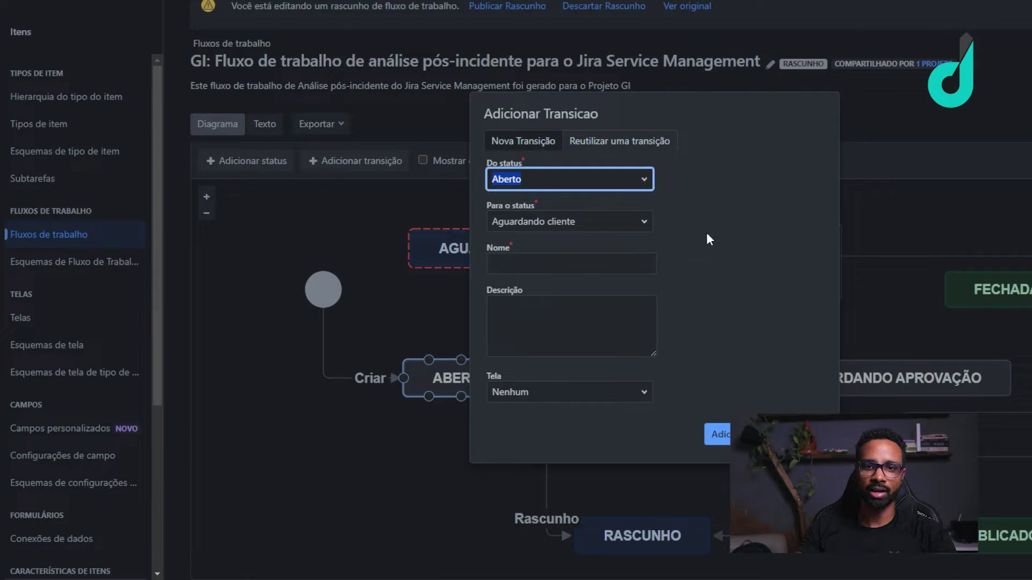
click(587, 257)
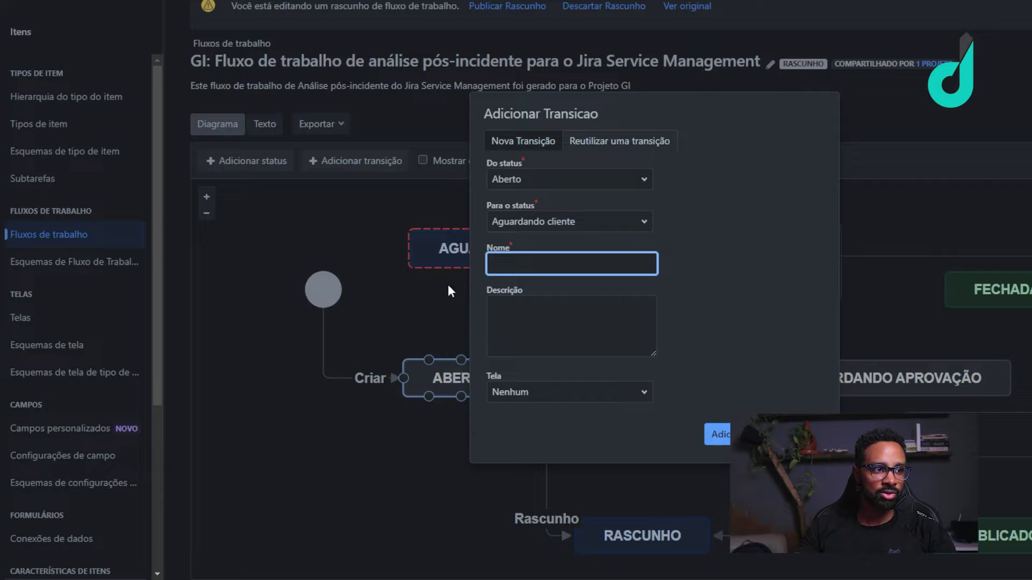
drag(500, 113, 592, 110)
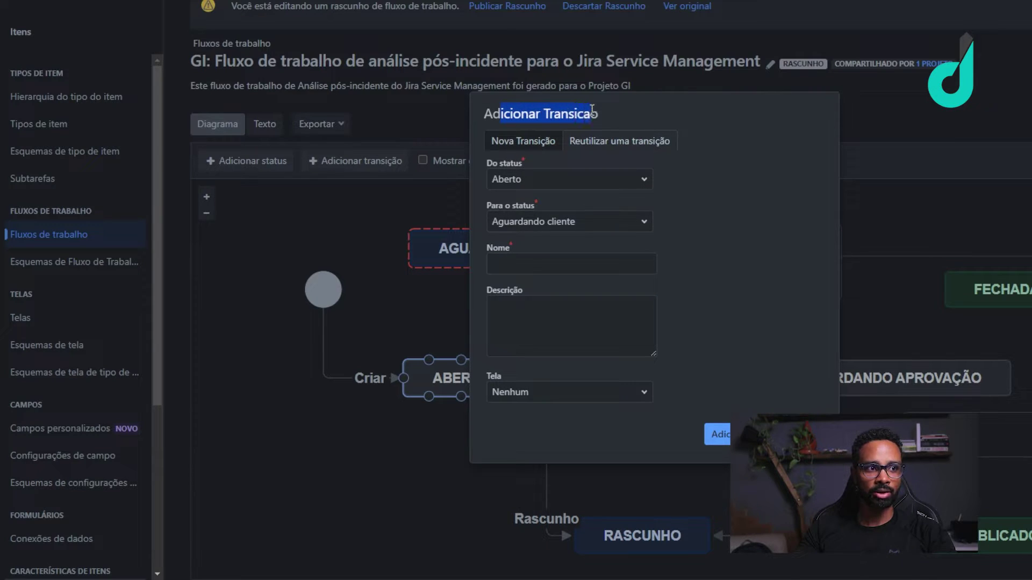
click(545, 112)
click(551, 269)
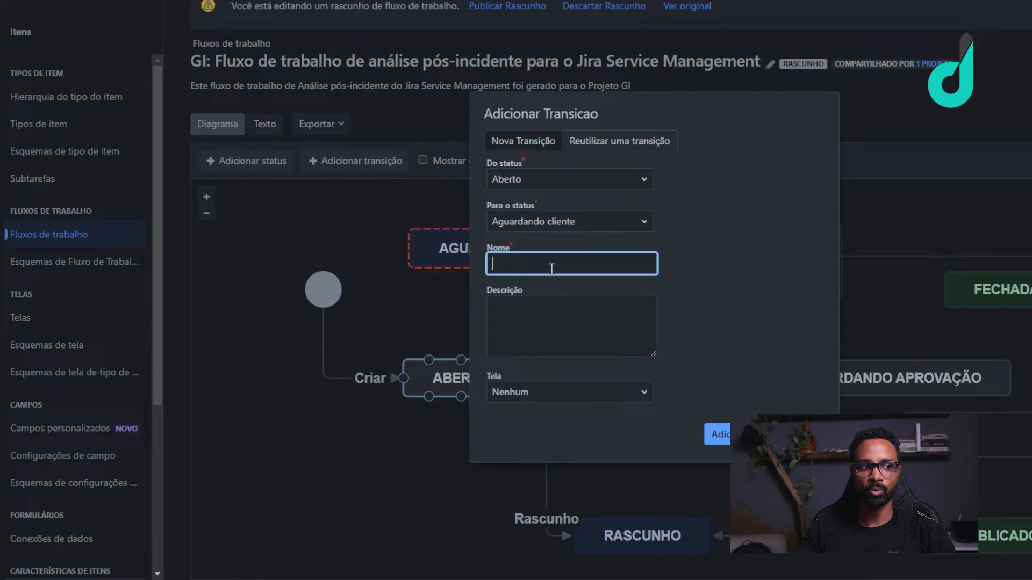
click(542, 296)
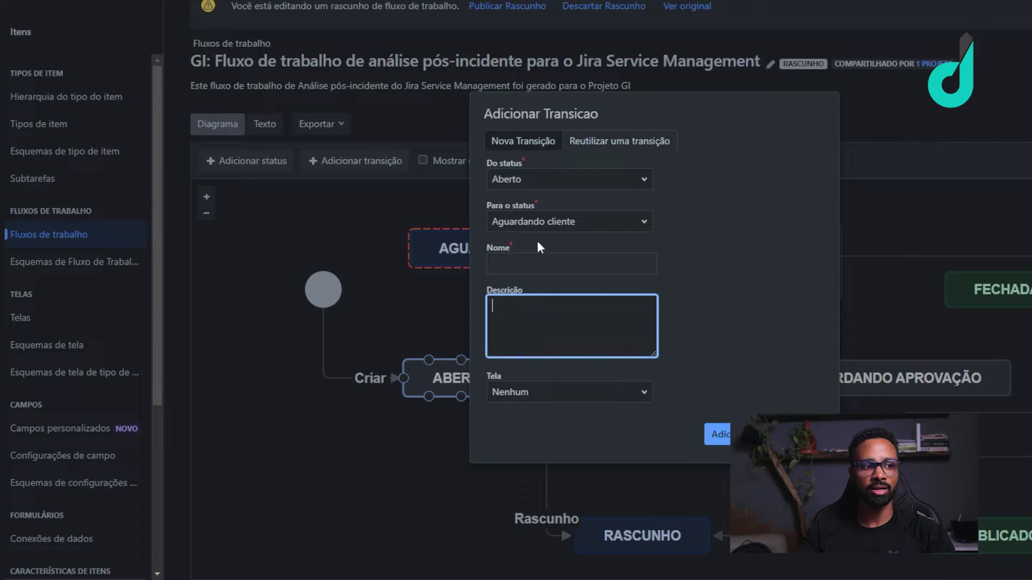
click(519, 264)
text(Aguardando Cliente)
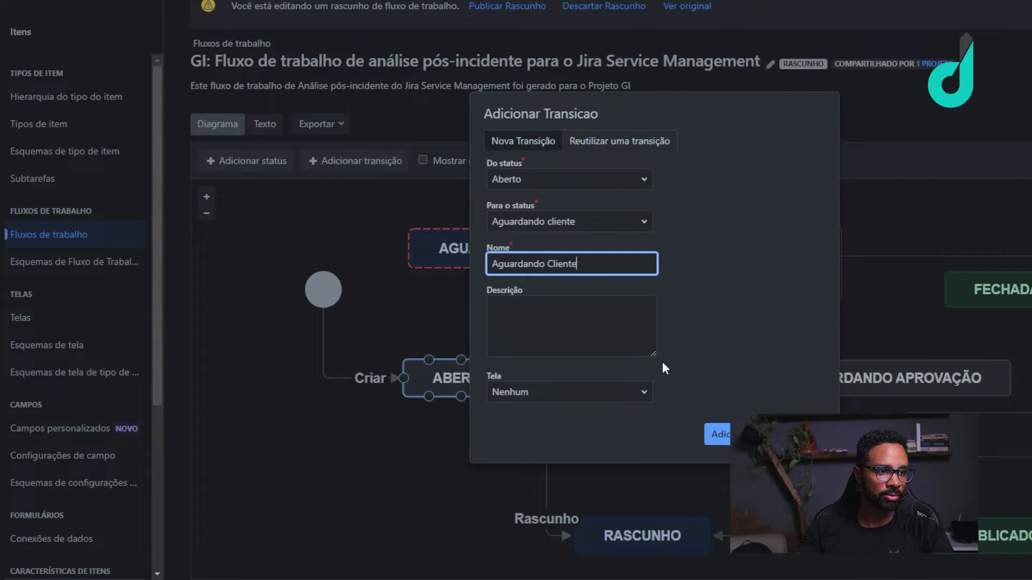
click(570, 392)
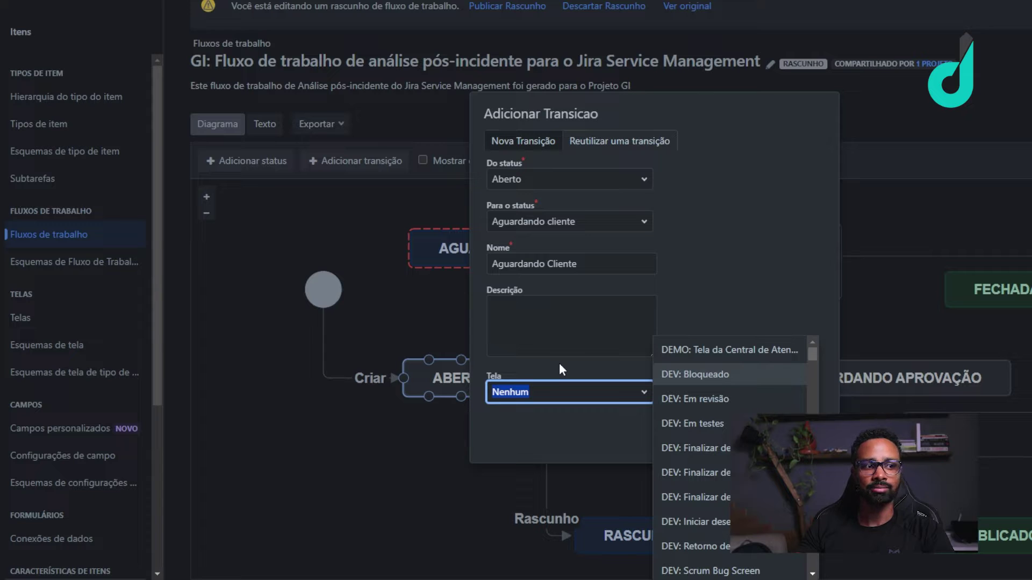
click(559, 362)
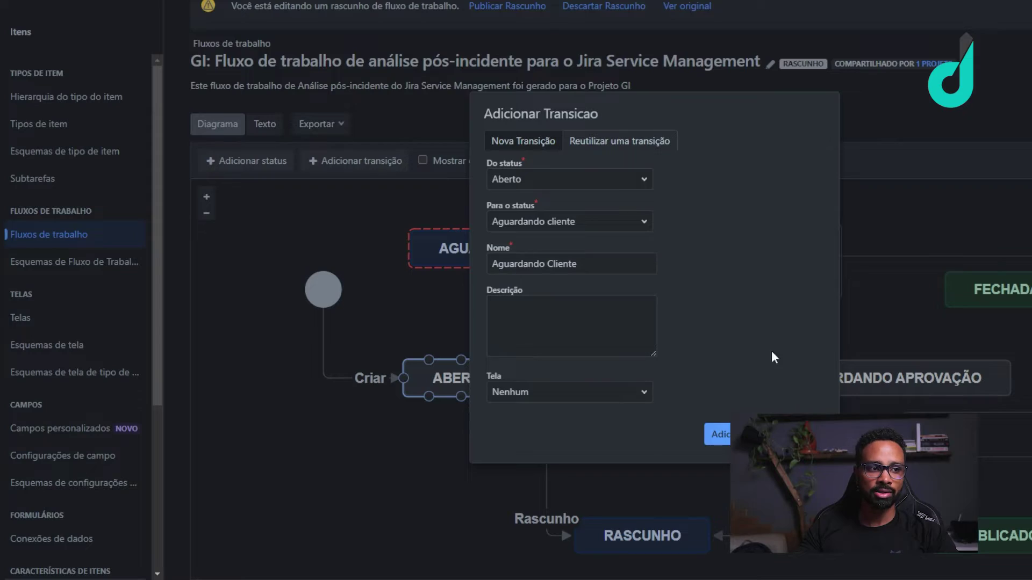
click(723, 433)
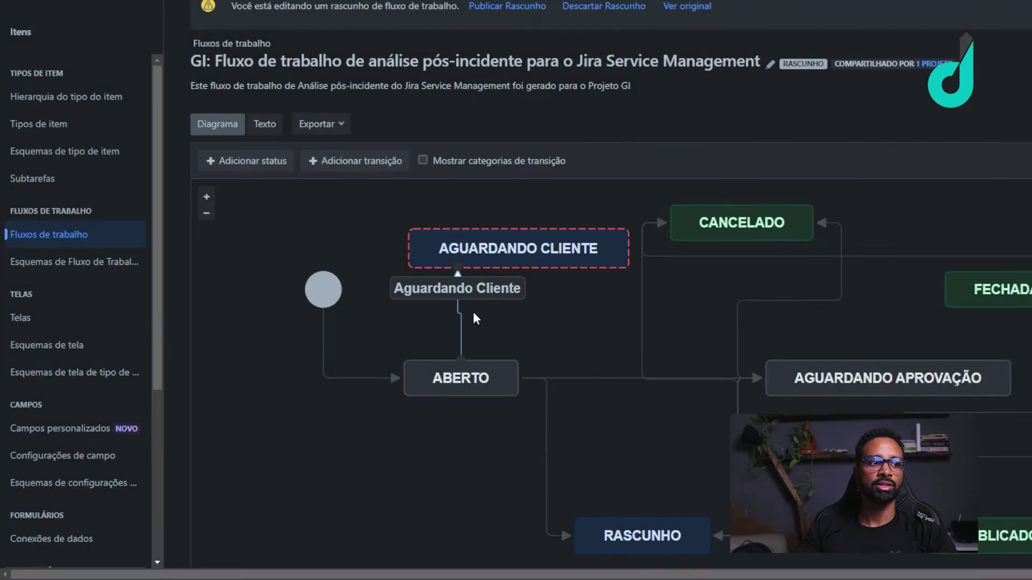
Reposition the Aguardando Cliente status above Aberto in the workflow diagram
drag(532, 254, 535, 240)
click(573, 292)
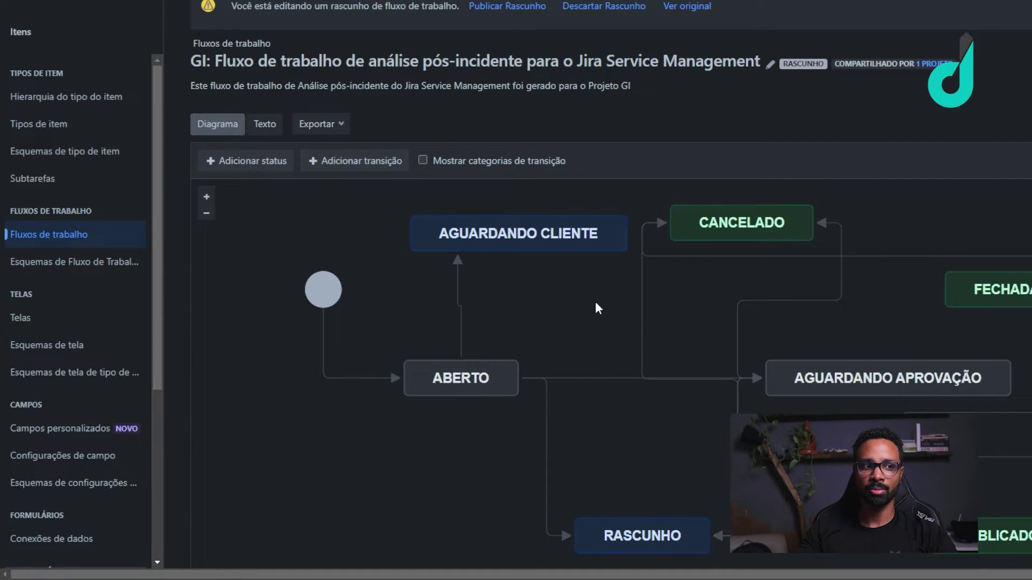
click(468, 376)
click(497, 232)
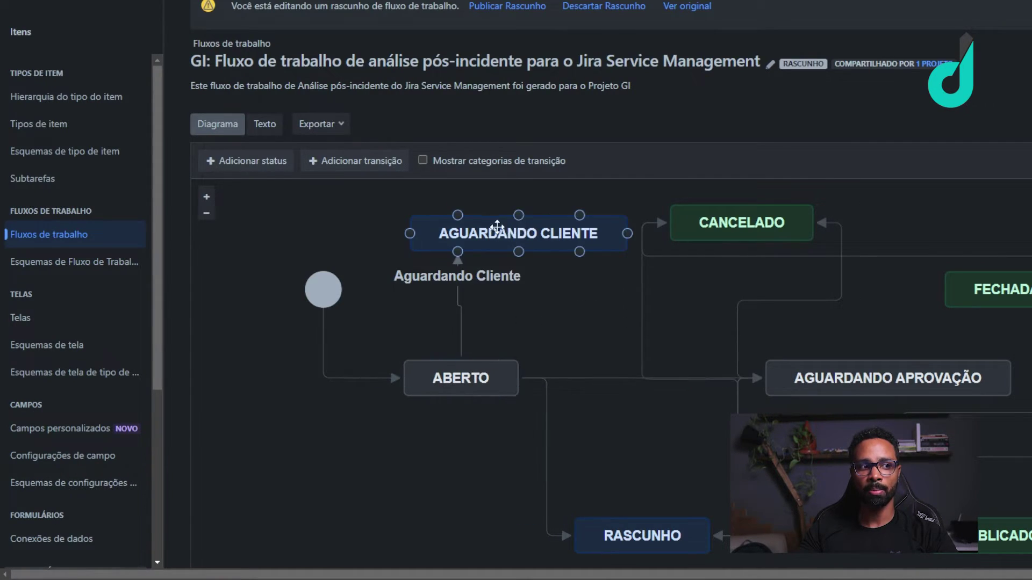
drag(497, 232, 476, 254)
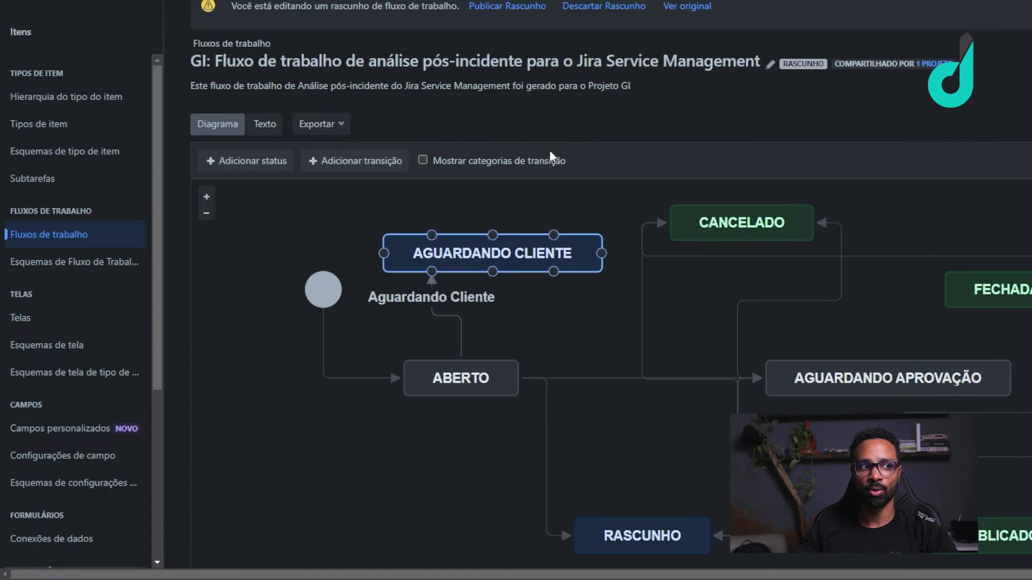
click(535, 290)
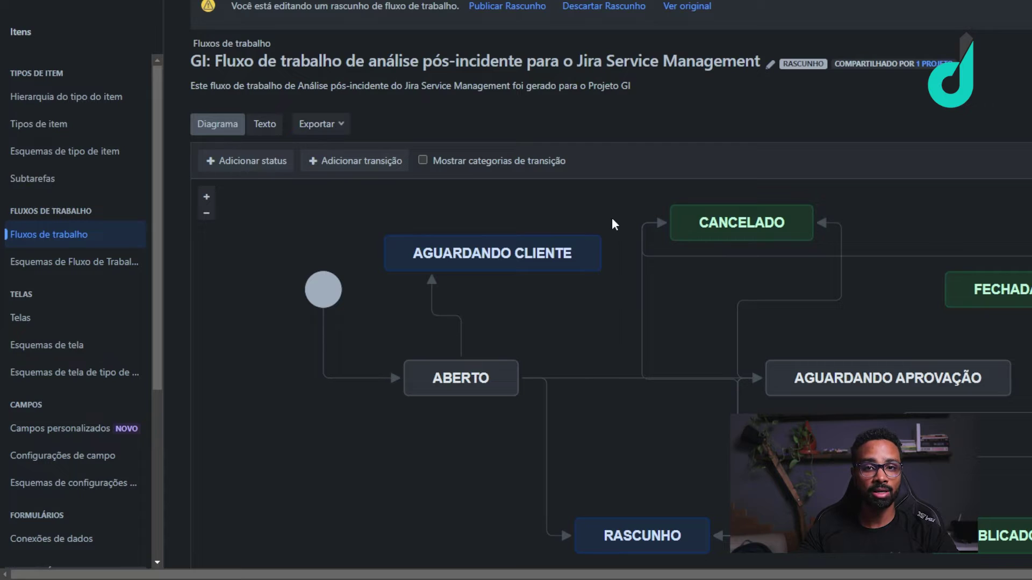
Add a transition named "Rascunho" from Aguardando cliente to the Rascunho status and adjust the Aguardando Cliente box's position
drag(604, 273, 604, 514)
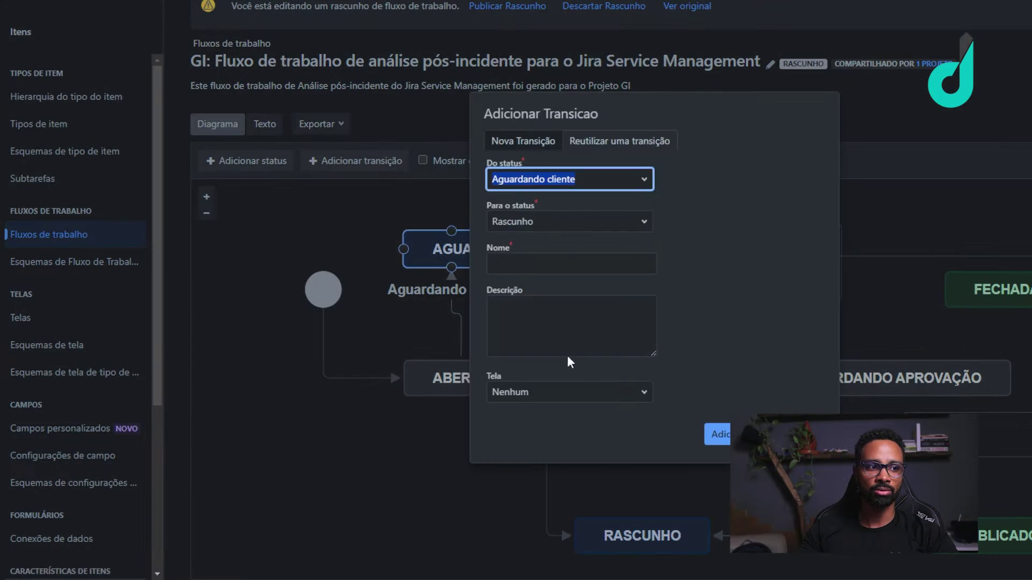
click(539, 265)
text(r)
mouse_move(534, 237)
mouse_down()
mouse_move(543, 233)
mouse_move(525, 236)
mouse_up()
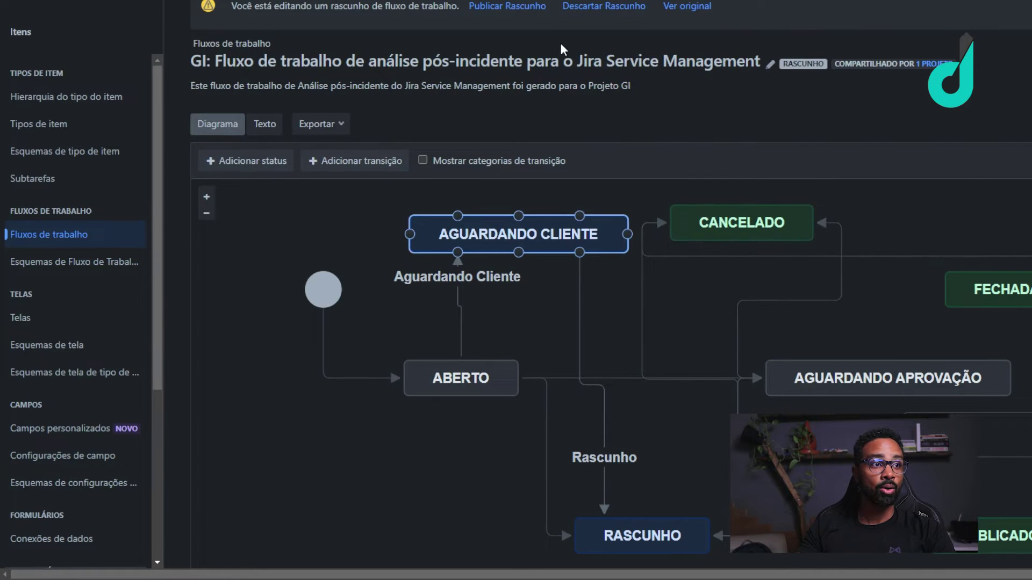
Publish the workflow draft without saving a backup copy and review the published diagram
click(527, 9)
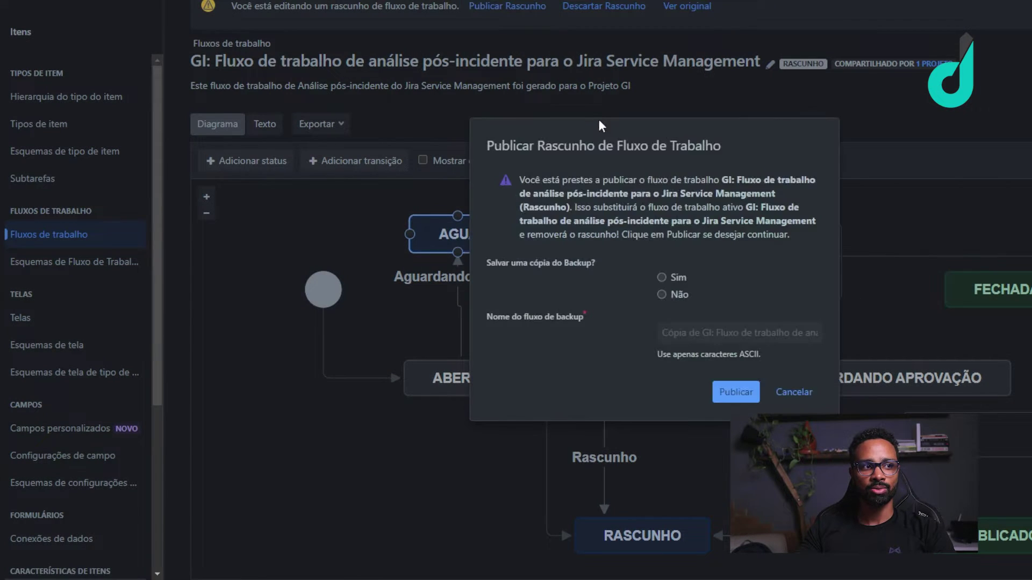
click(736, 392)
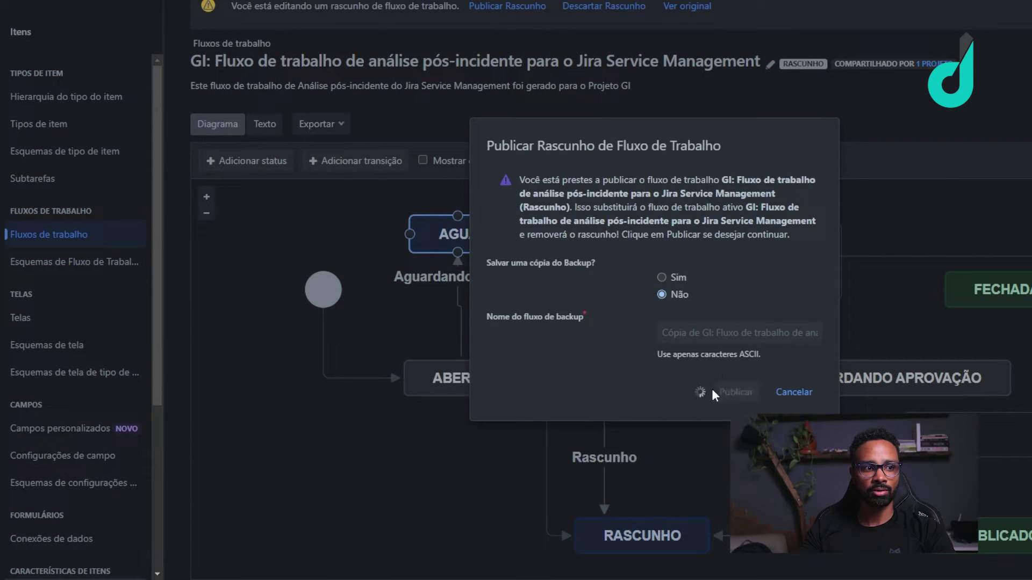
click(633, 163)
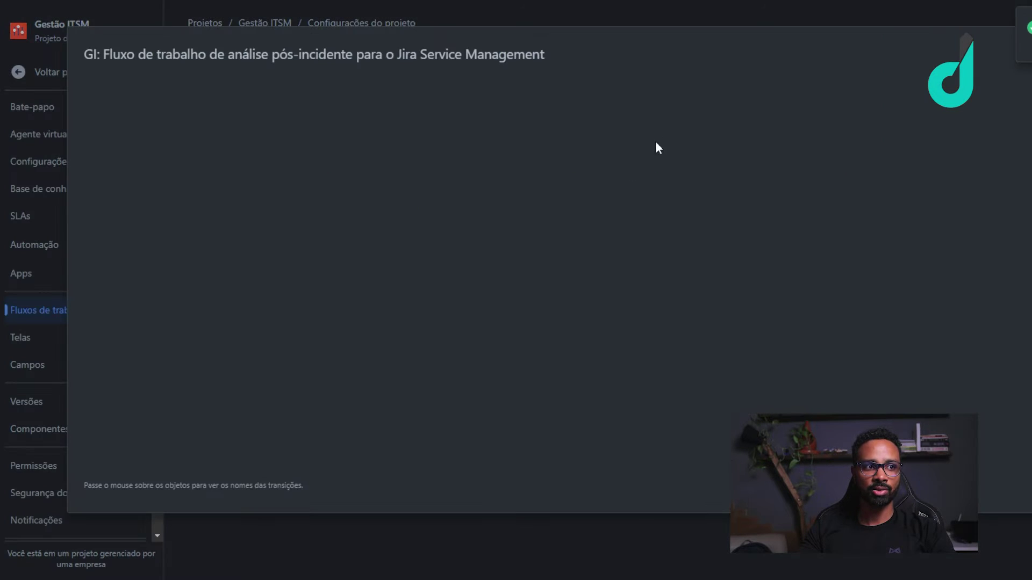
drag(567, 191, 559, 167)
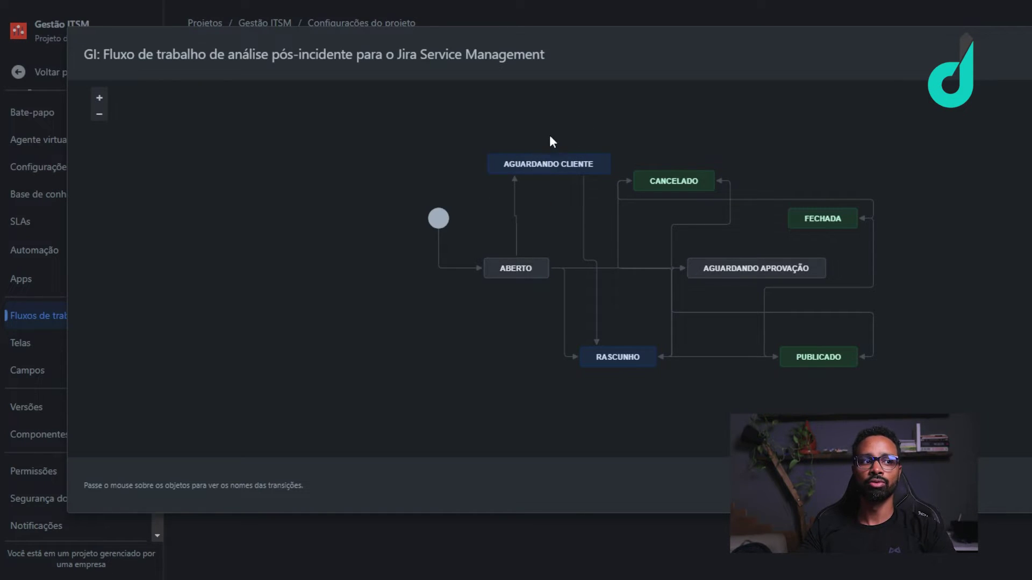
key(Escape)
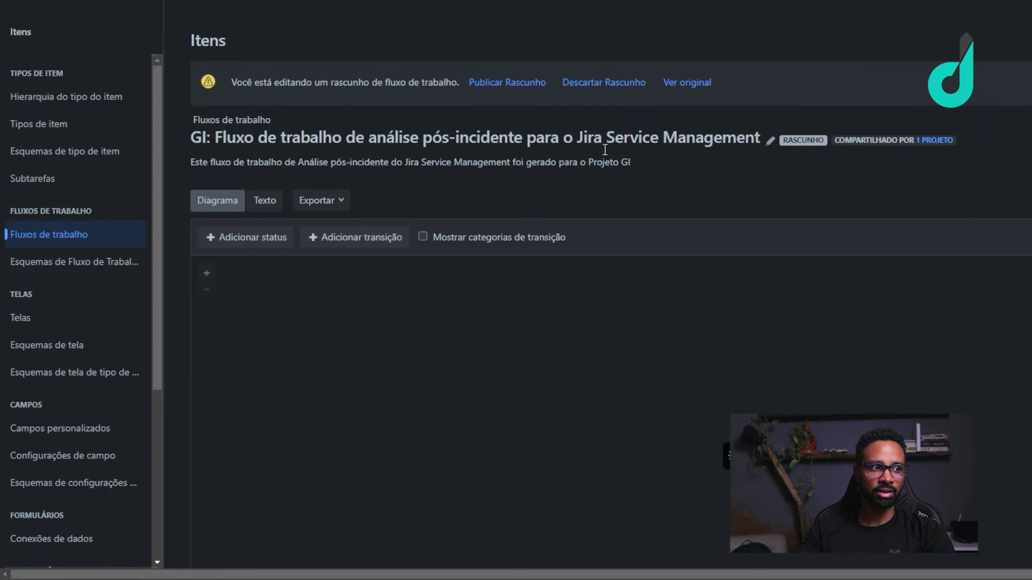
Start adding a new status named "Apresentação" to the post-incident review workflow
scroll(553, 231, down, 2)
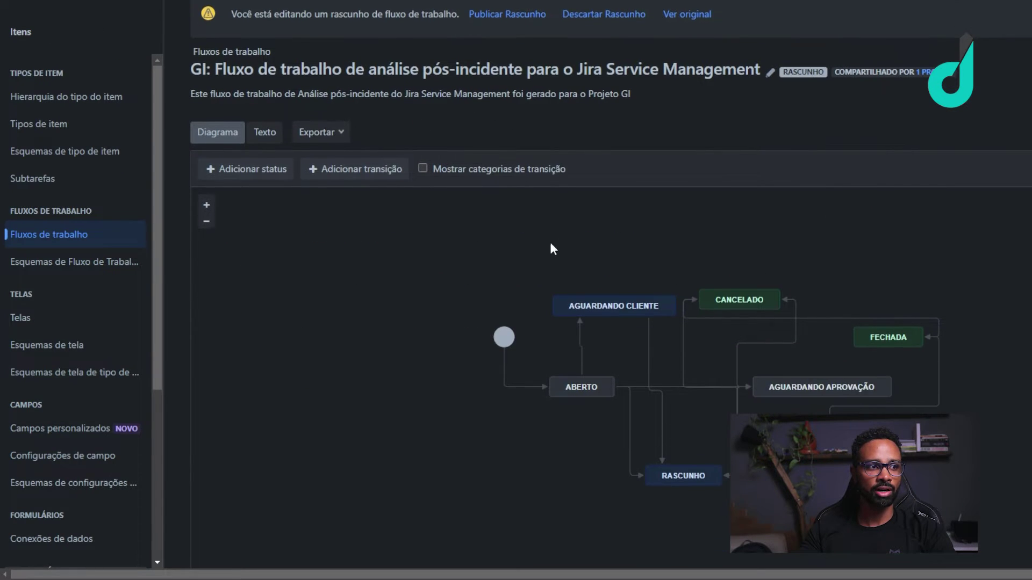
click(272, 156)
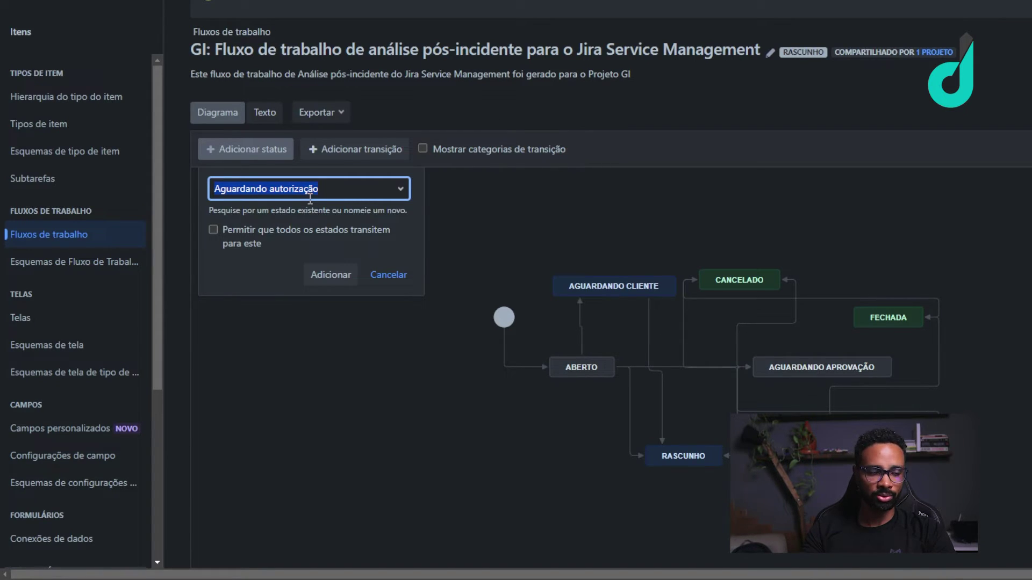
text(Apresentação)
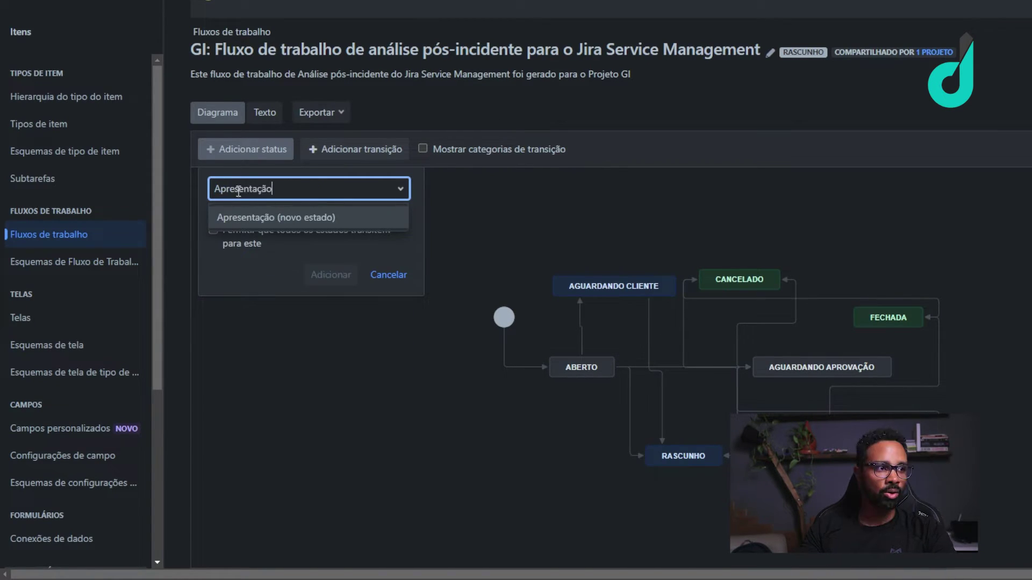
click(285, 218)
click(342, 275)
Create the Apresentação status in the Em andamento category and place it just above Aguardando Cliente in the diagram
click(599, 296)
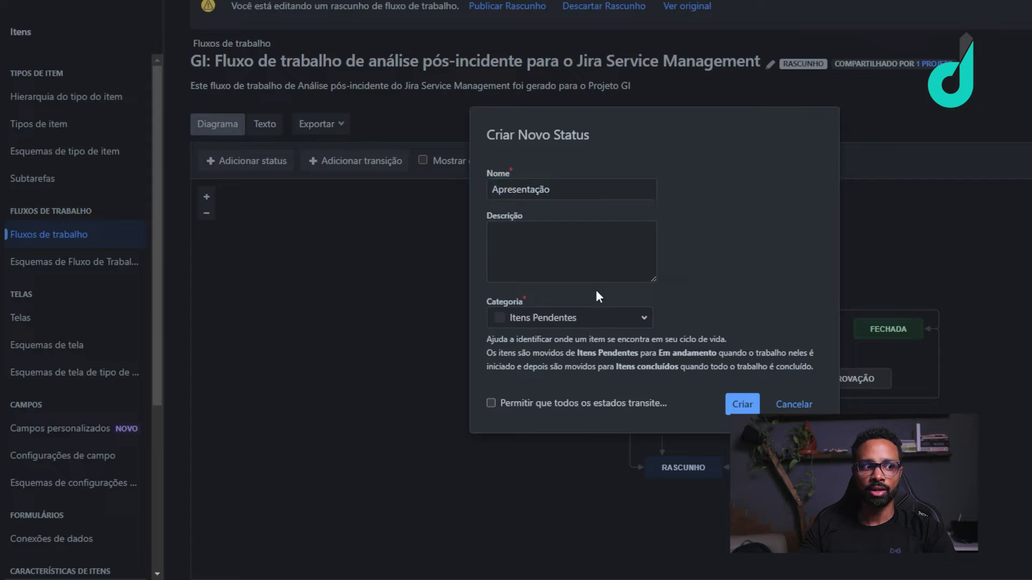
click(499, 299)
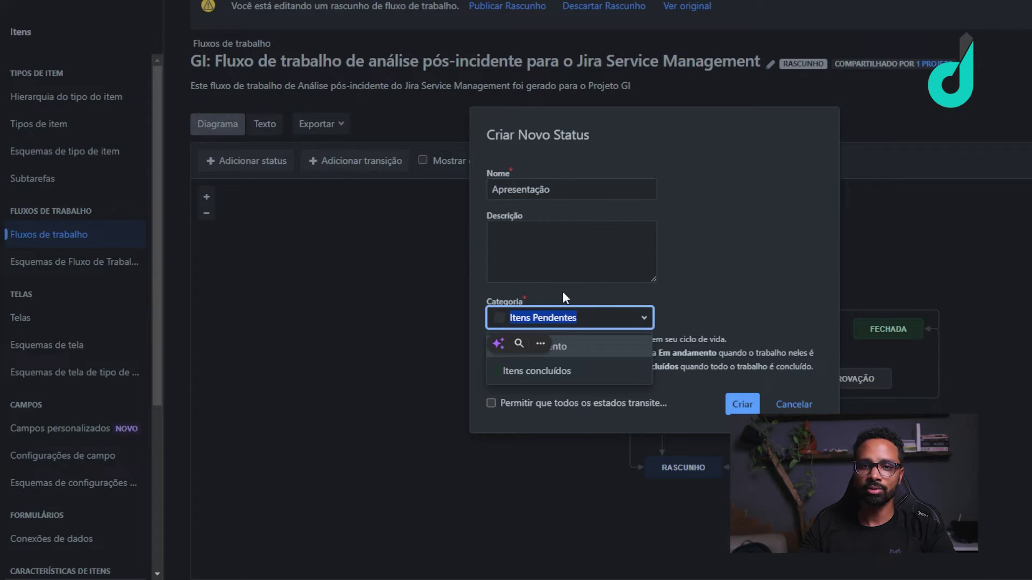
click(601, 290)
click(632, 314)
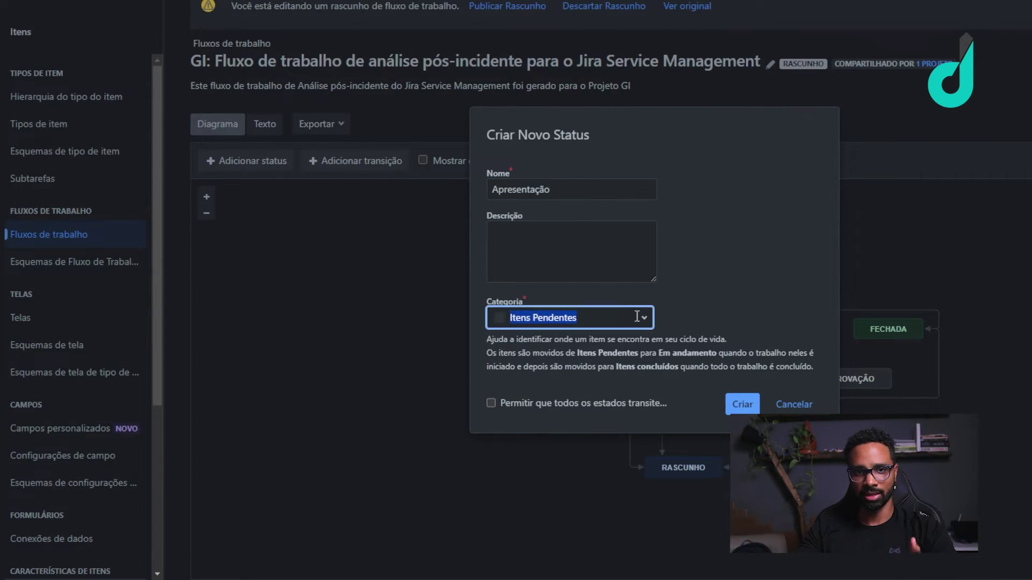
click(542, 347)
click(565, 343)
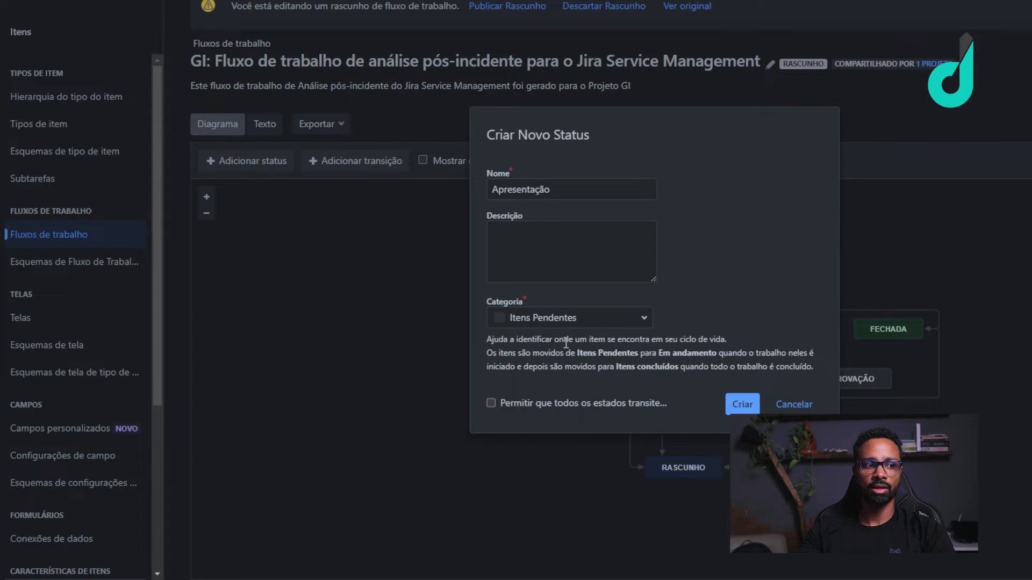
click(562, 322)
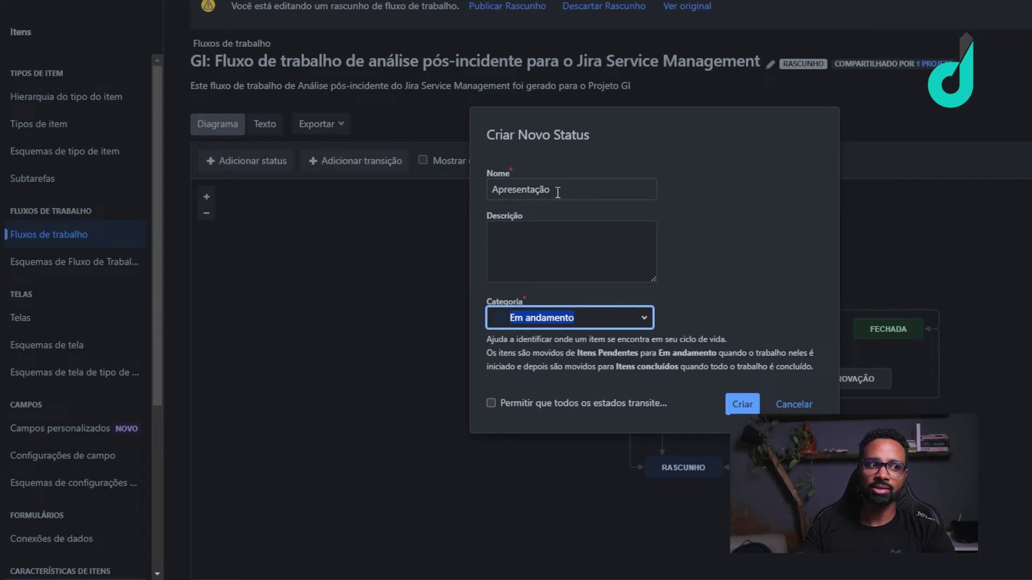
click(779, 233)
click(750, 402)
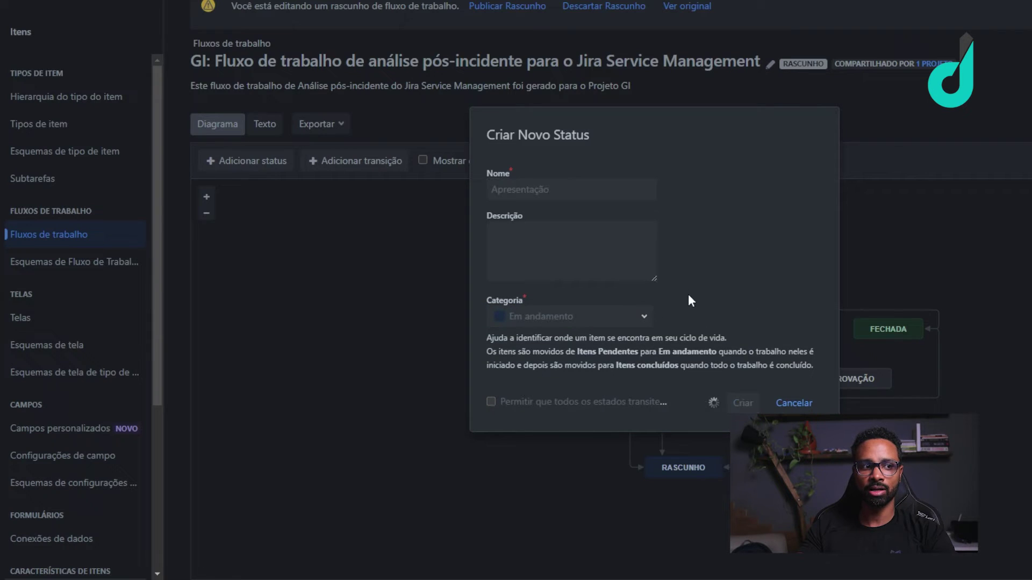
drag(707, 238, 578, 232)
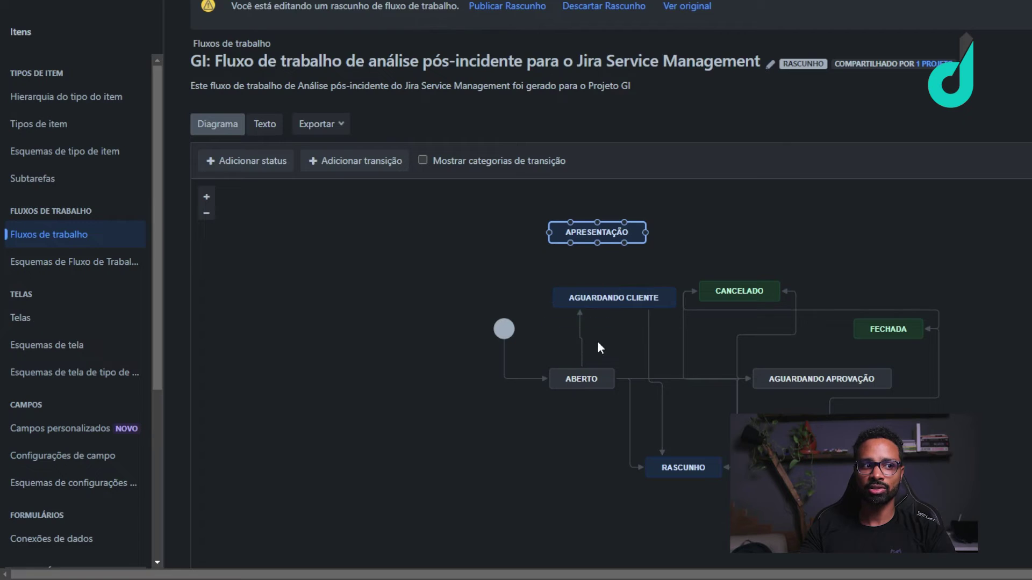
drag(573, 237, 571, 272)
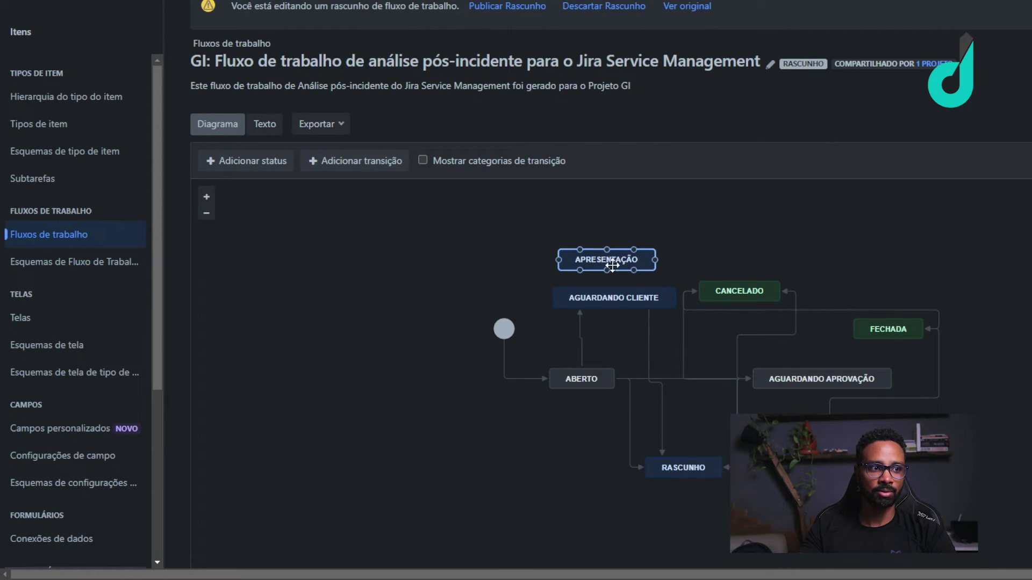
Open the condition choices for the Aguardando Cliente transition from Aberto and examine the available condition types
click(580, 329)
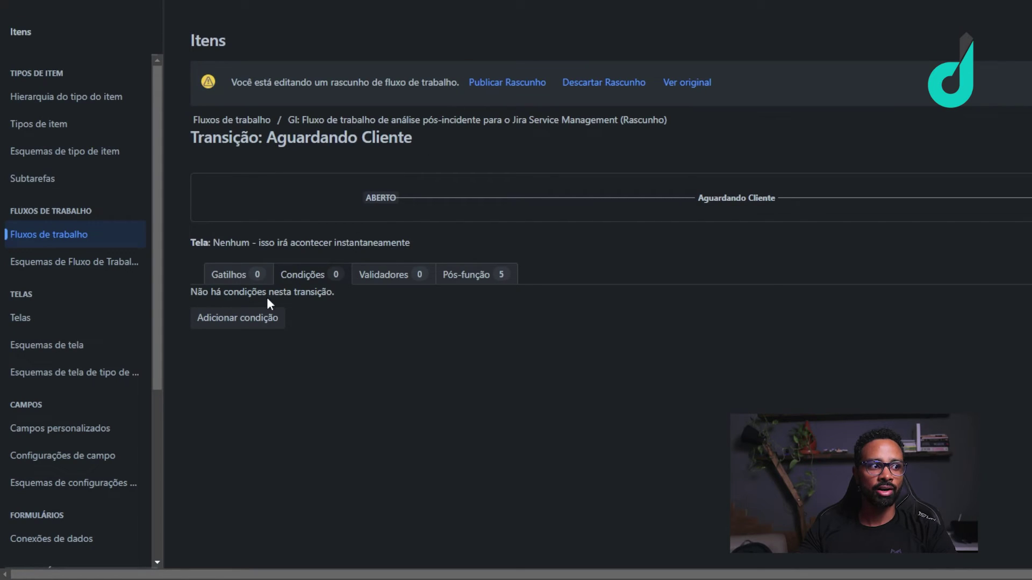
click(246, 320)
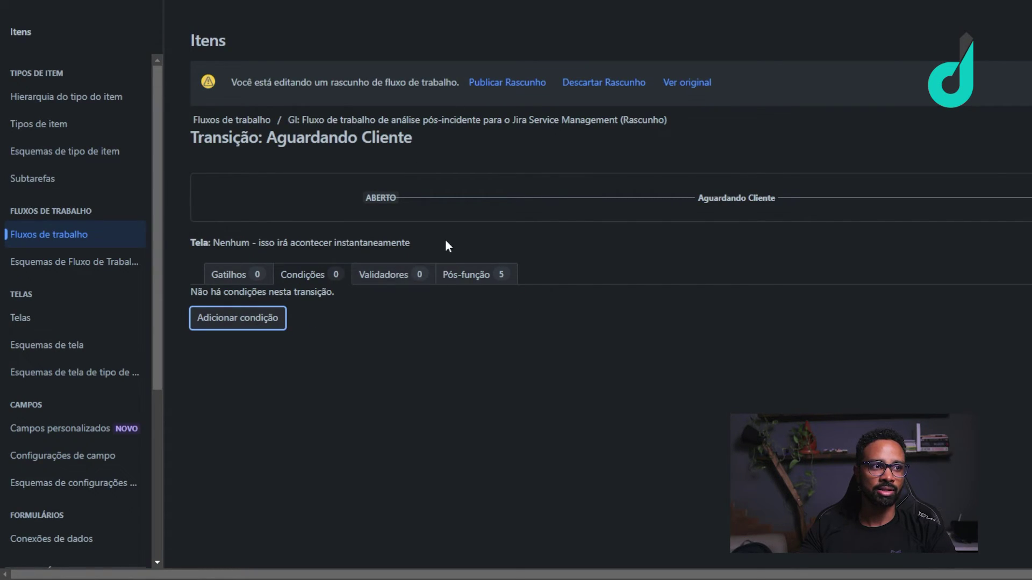
scroll(398, 199, down, 1)
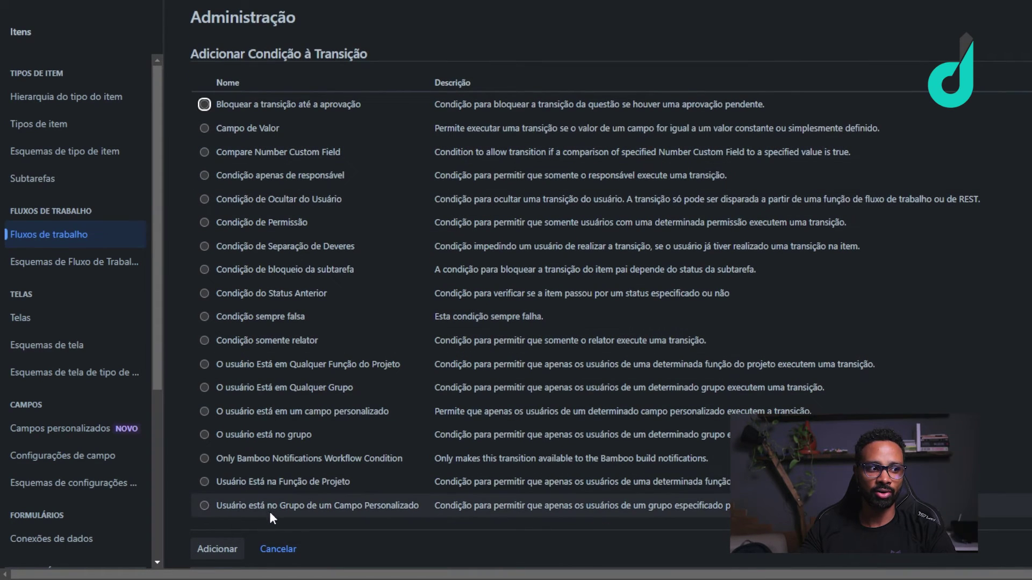
scroll(271, 519, up, 1)
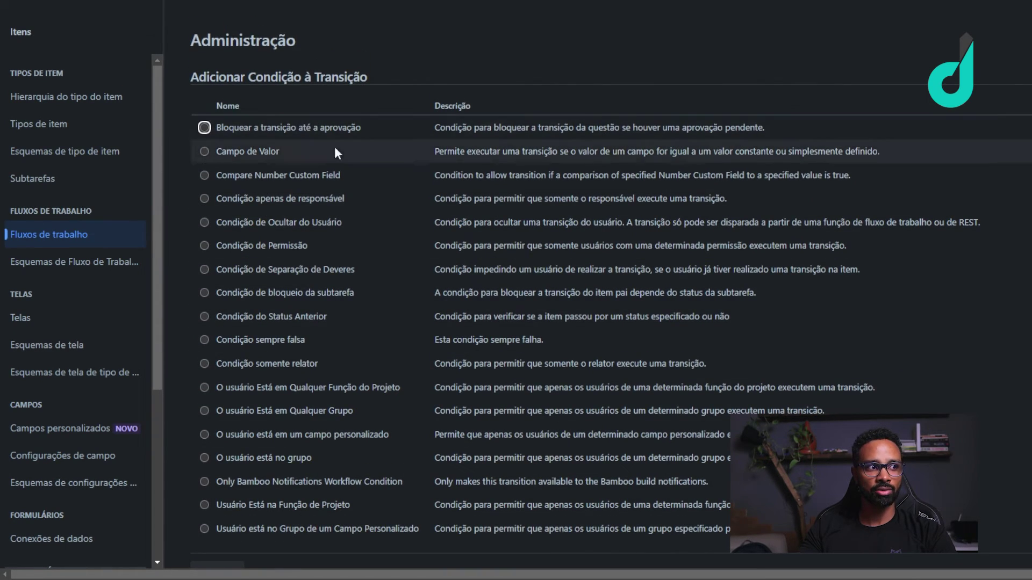
Remove the Apresentação status and its related transitions from the post-incident review workflow draft
scroll(336, 156, down, 1)
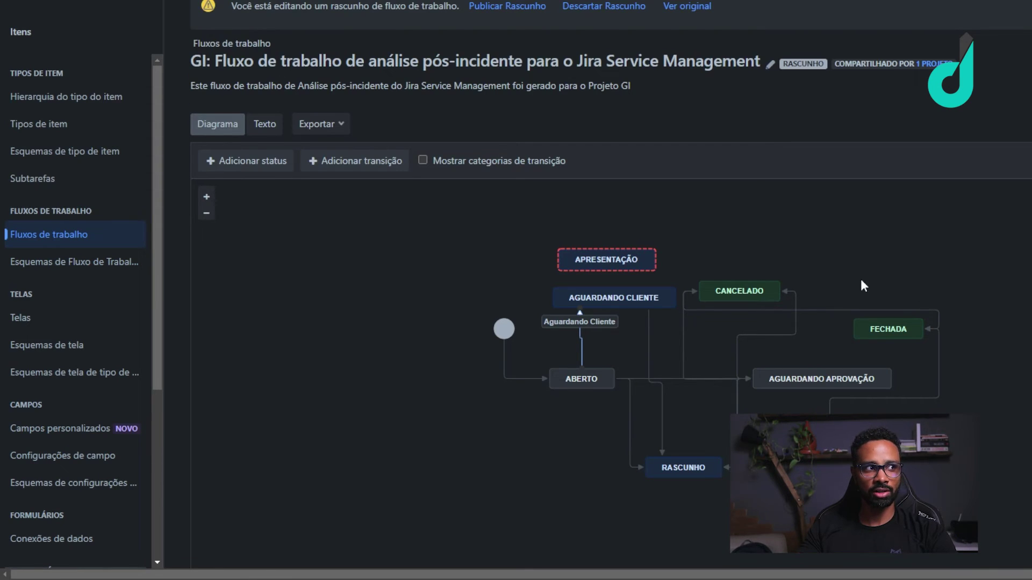
click(610, 262)
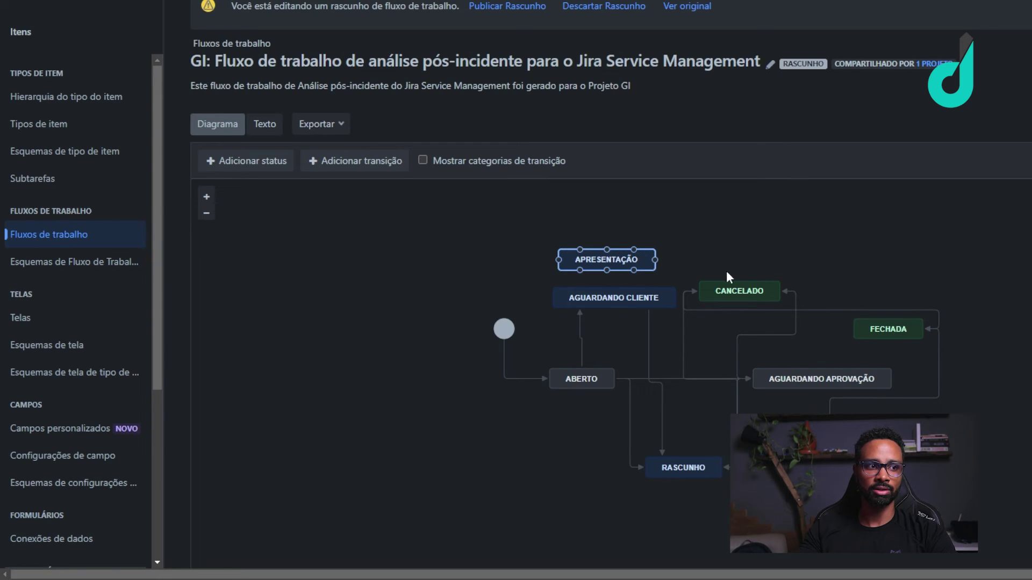
key(Delete)
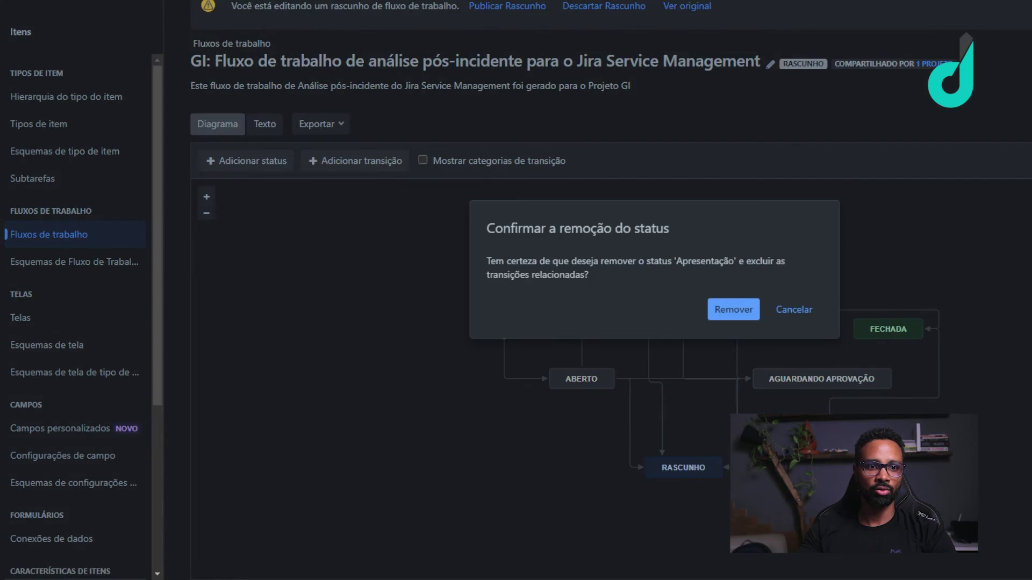
click(735, 309)
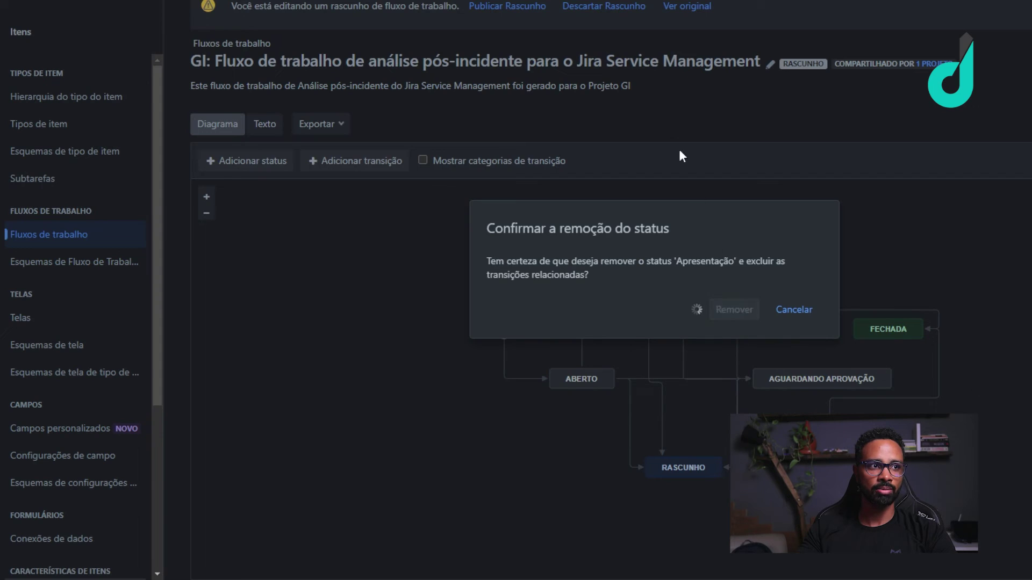
Discard the post-incident review workflow draft and open that workflow's diagram from the Gestão ITSM project's workflow list
click(601, 15)
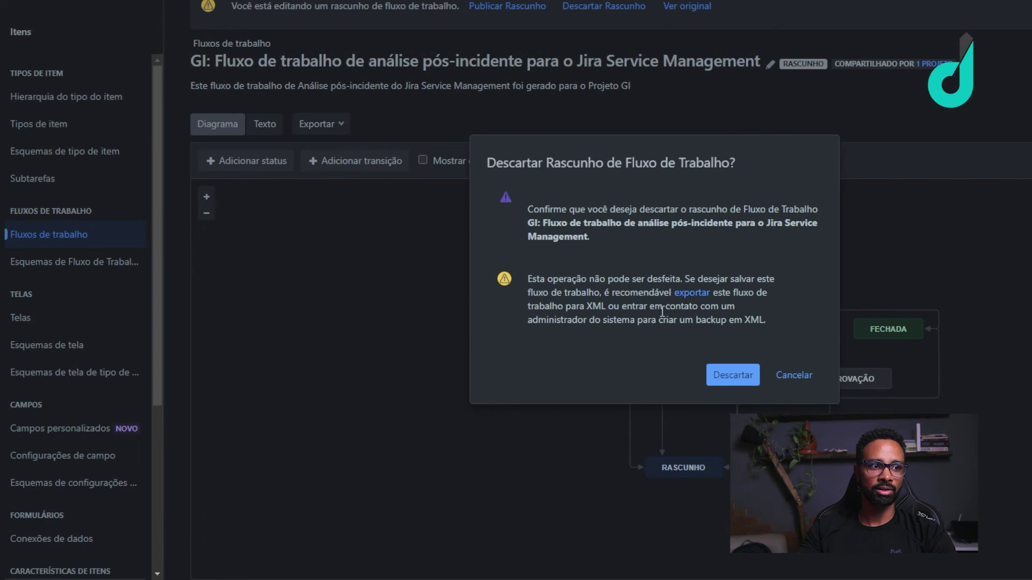
key(Escape)
click(625, 306)
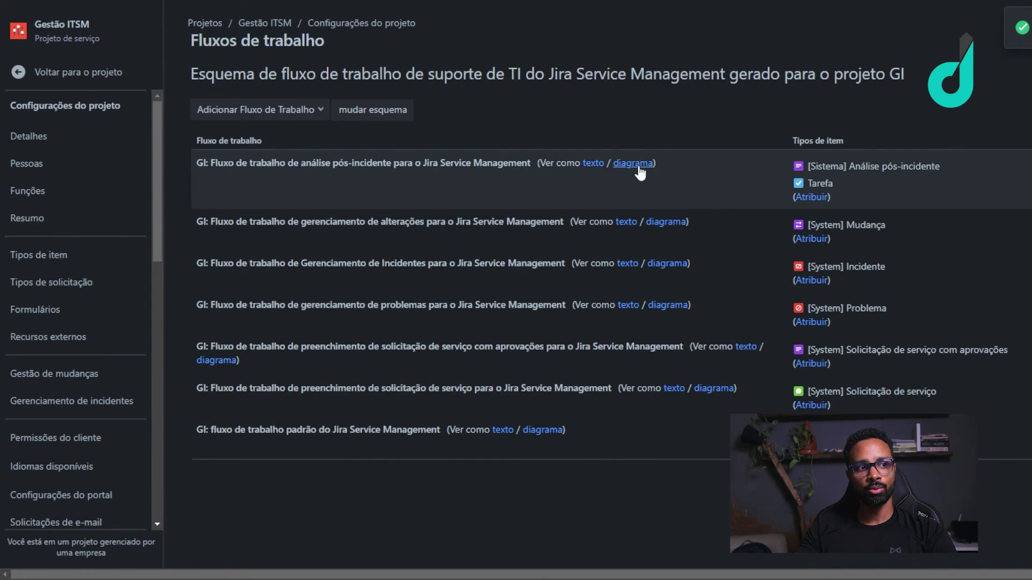
click(633, 163)
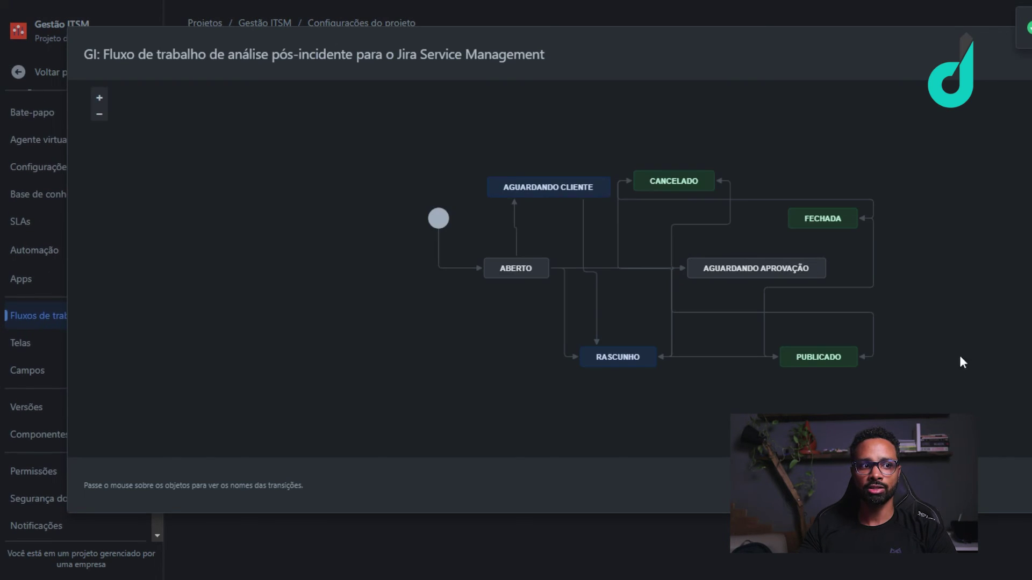